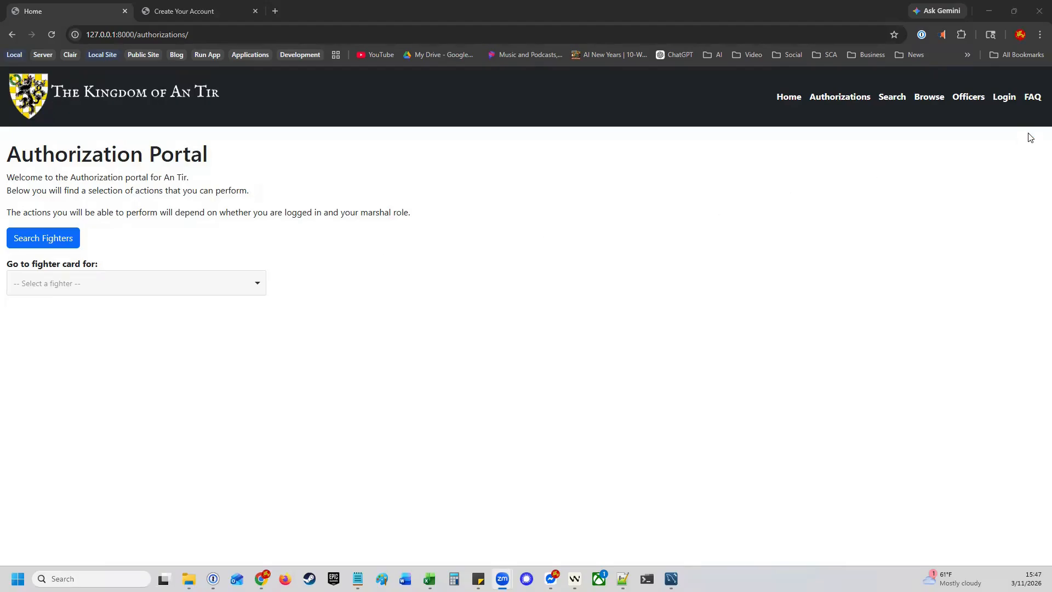
Open the portal's login page from the top navigation bar
left_click(1006, 97)
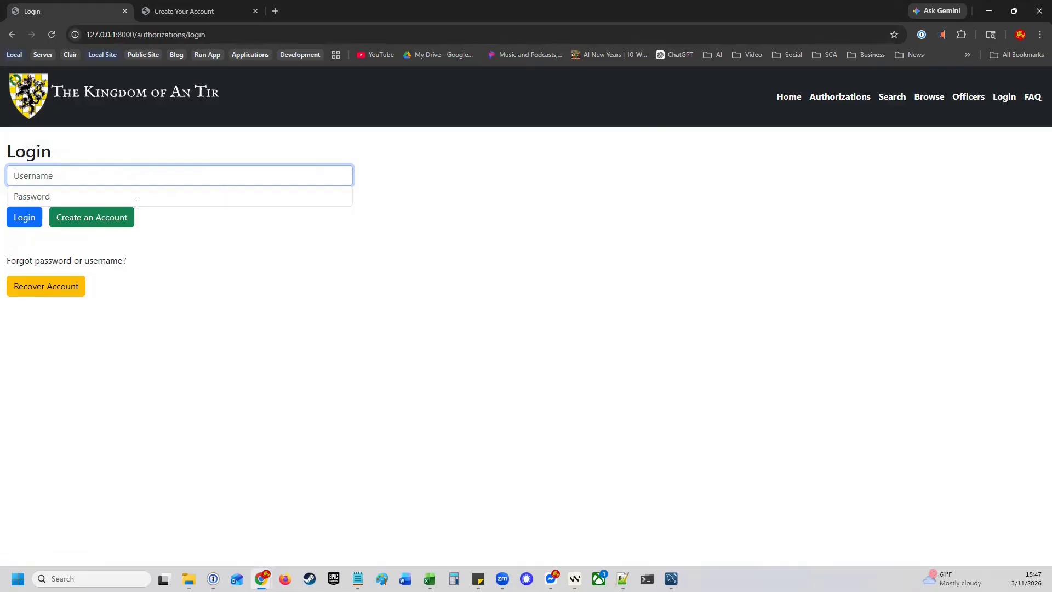
Start a new account registration, hide the account creation rules, and return to the filled-in form
left_click(110, 222)
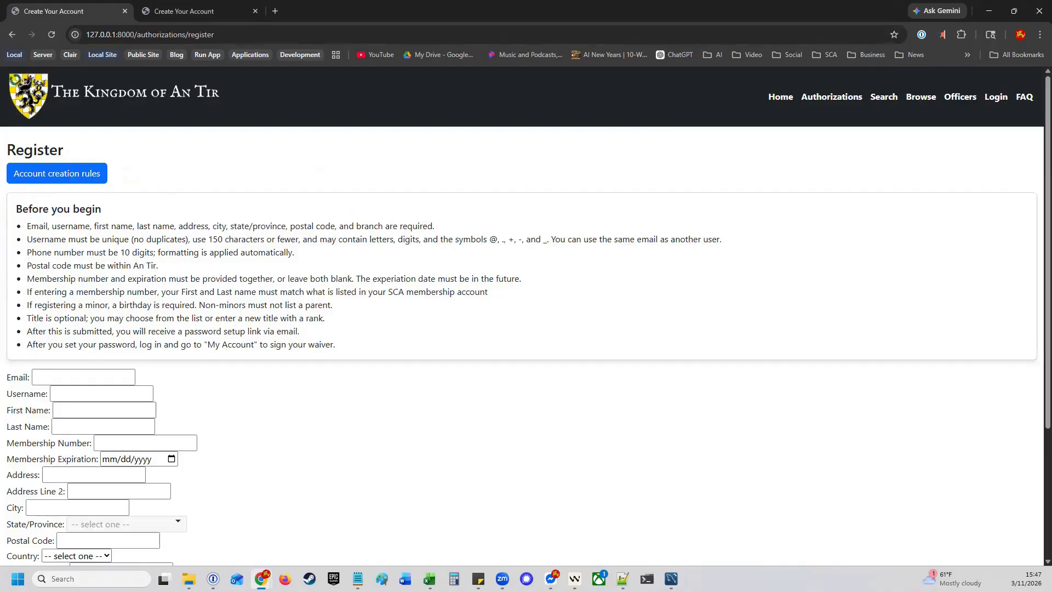
left_click(86, 173)
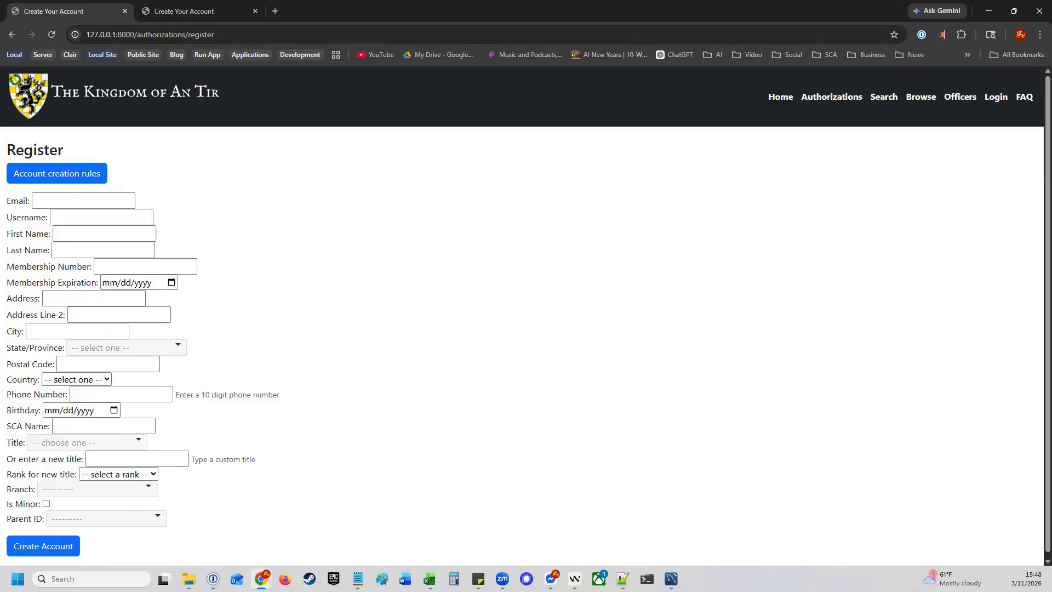
left_click(201, 16)
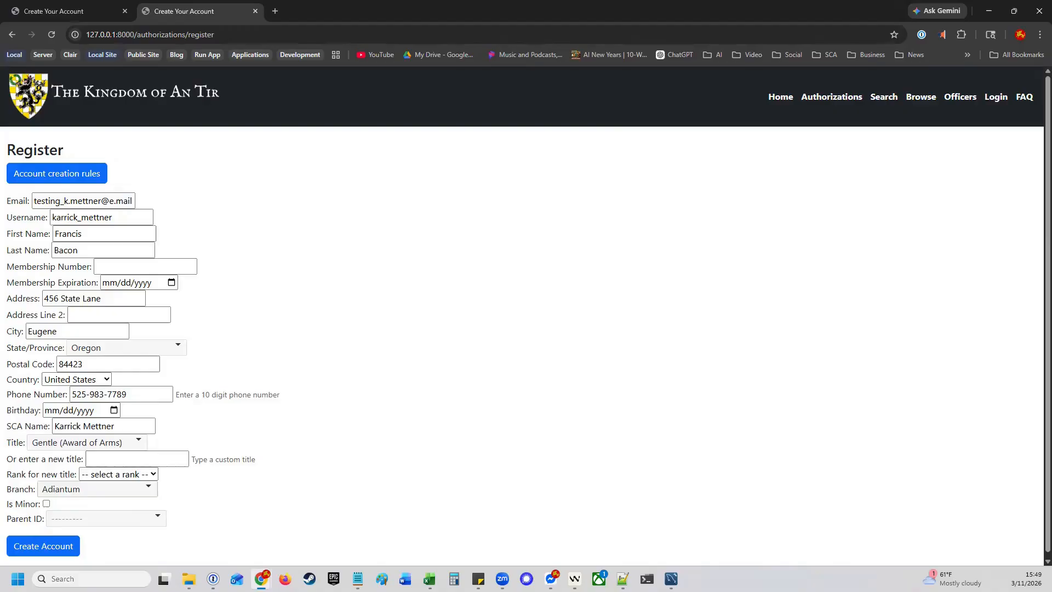
Submit the registration and correct the rejected postal code to 97504
left_click(65, 550)
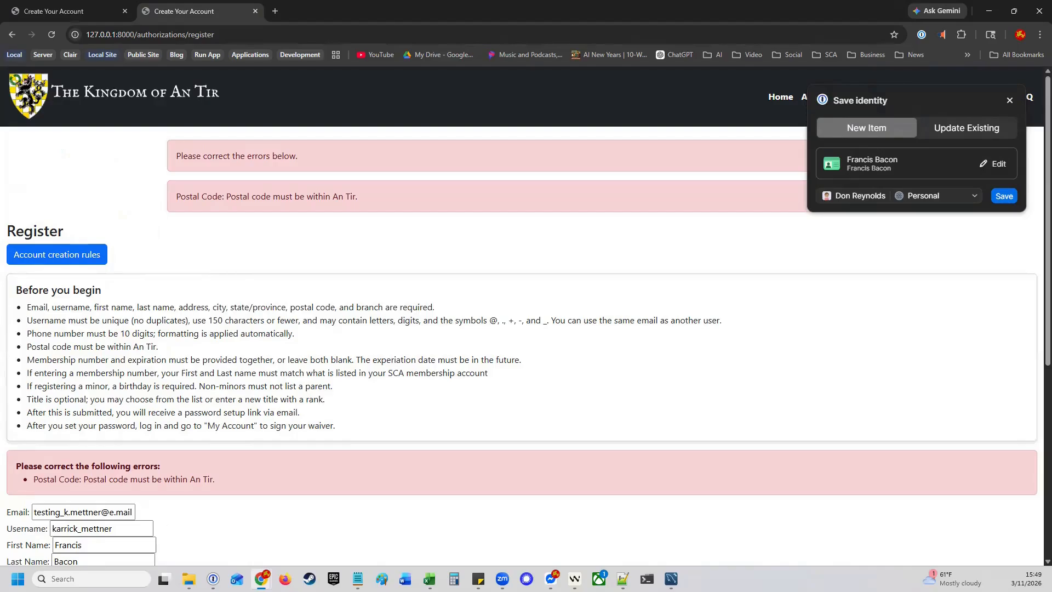
scroll(188, 462, "down", 6)
left_click(30, 345)
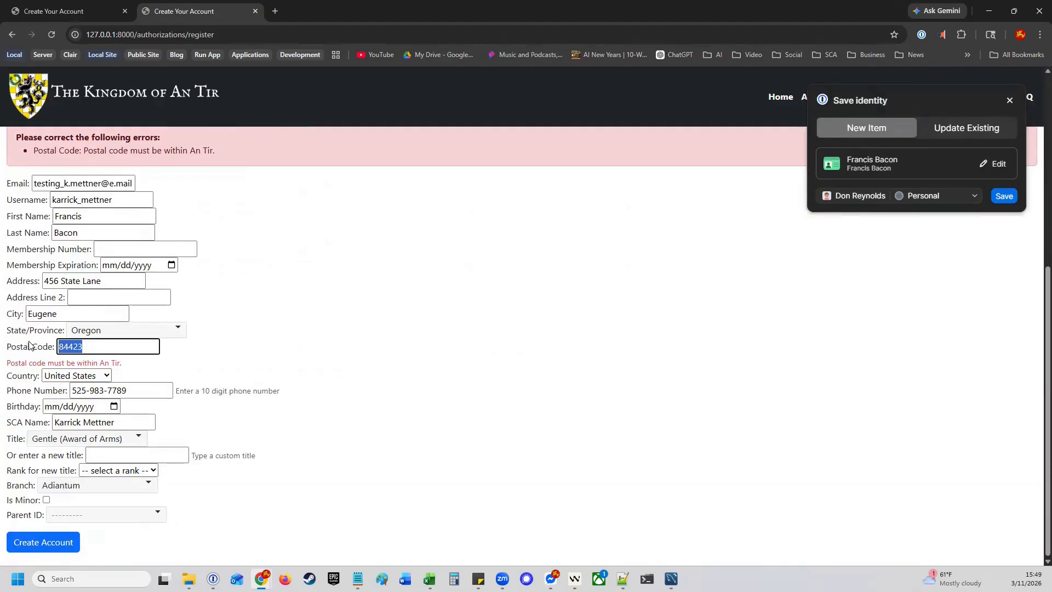
type("97504")
Set title Sir (Peerage), add new title Teuctli ranked Duchy, and resubmit the registration
left_click(77, 444)
type("si")
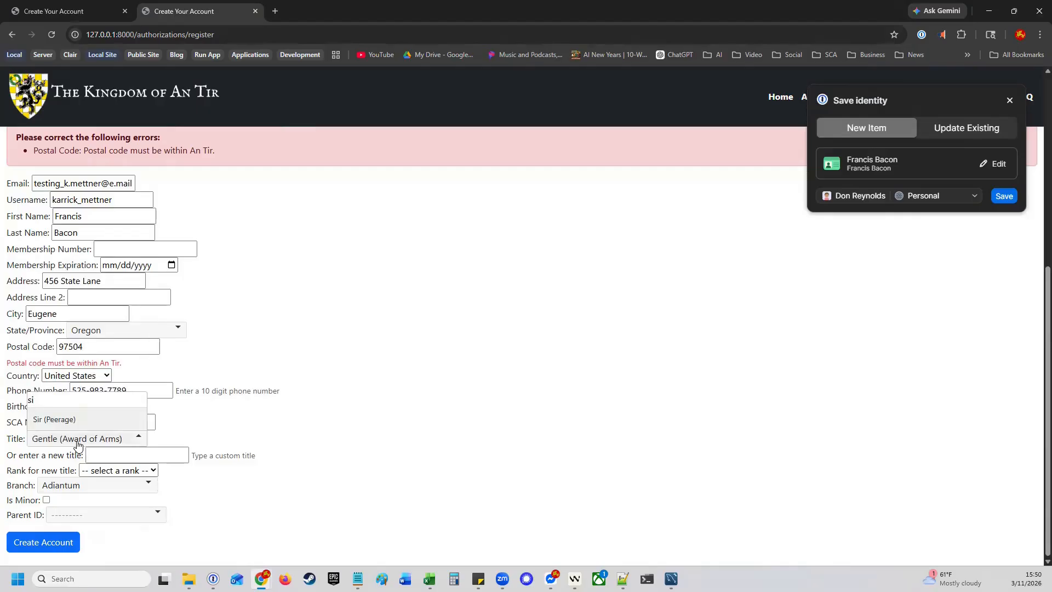
left_click(56, 419)
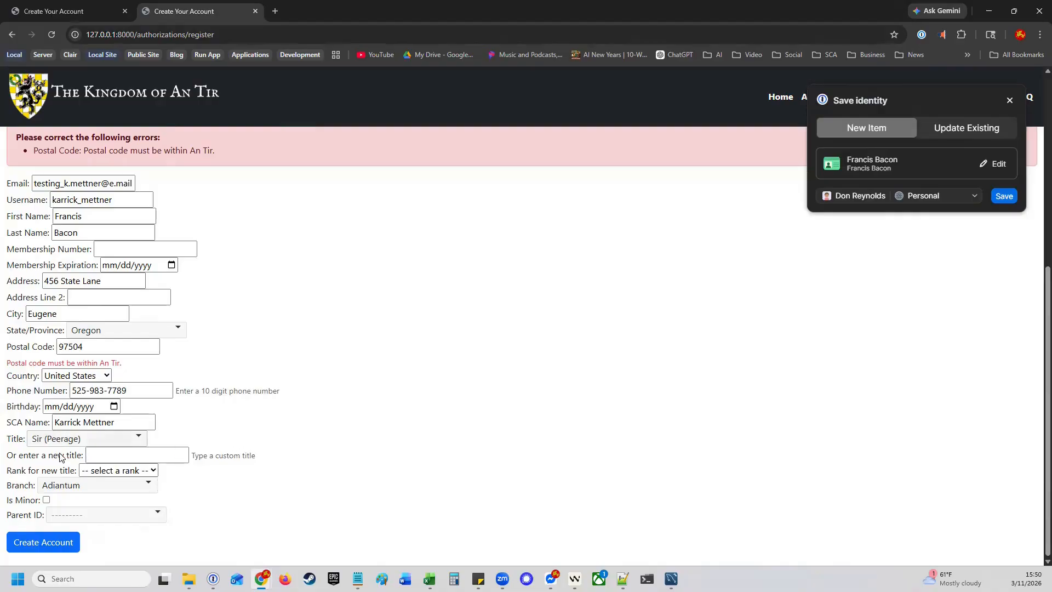
left_click(155, 458)
type("Teuctli")
left_click(157, 471)
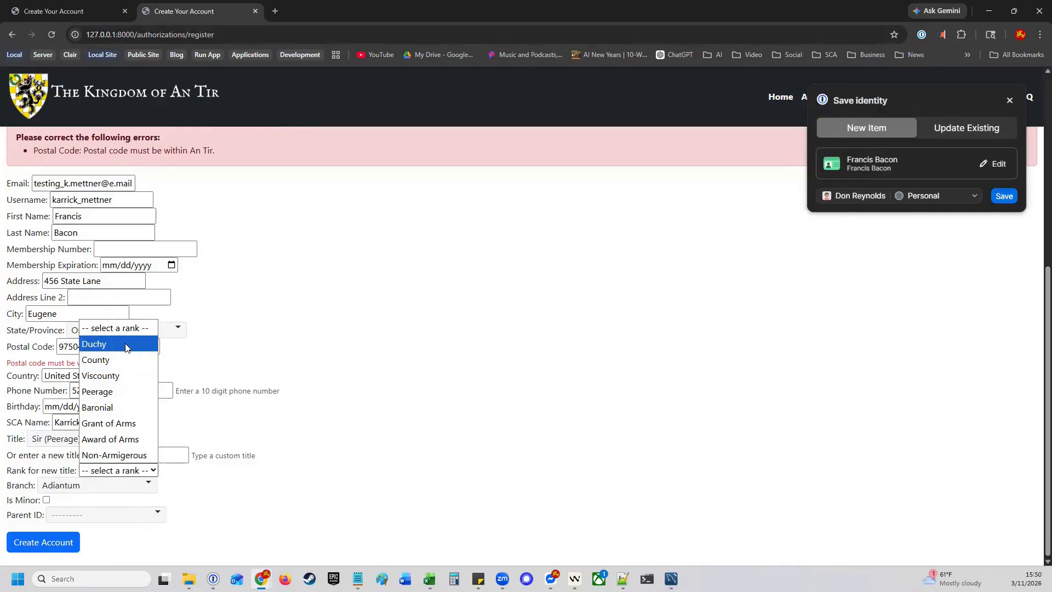
left_click(101, 344)
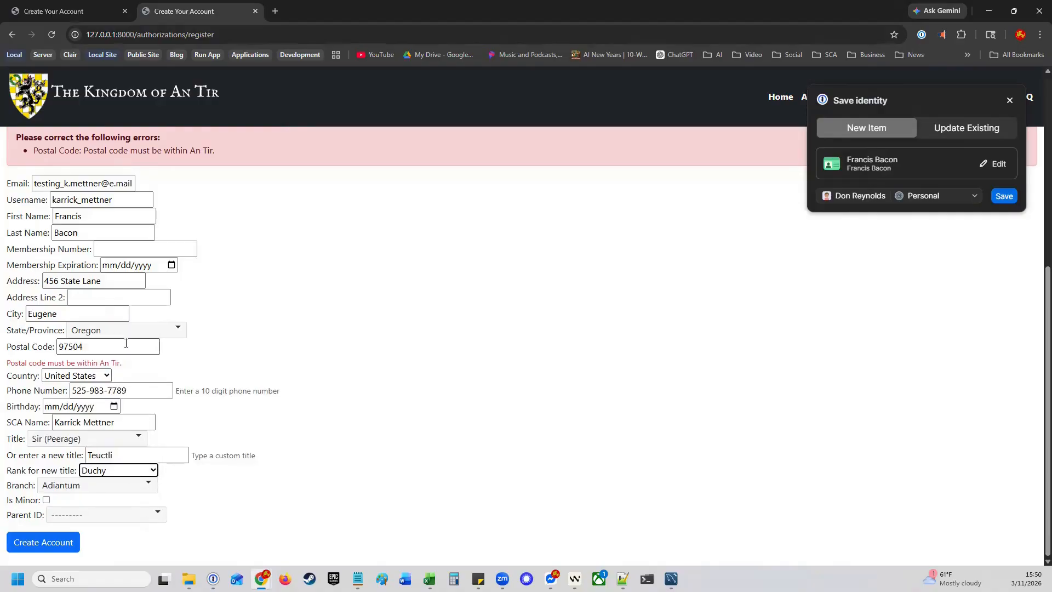
left_click(284, 467)
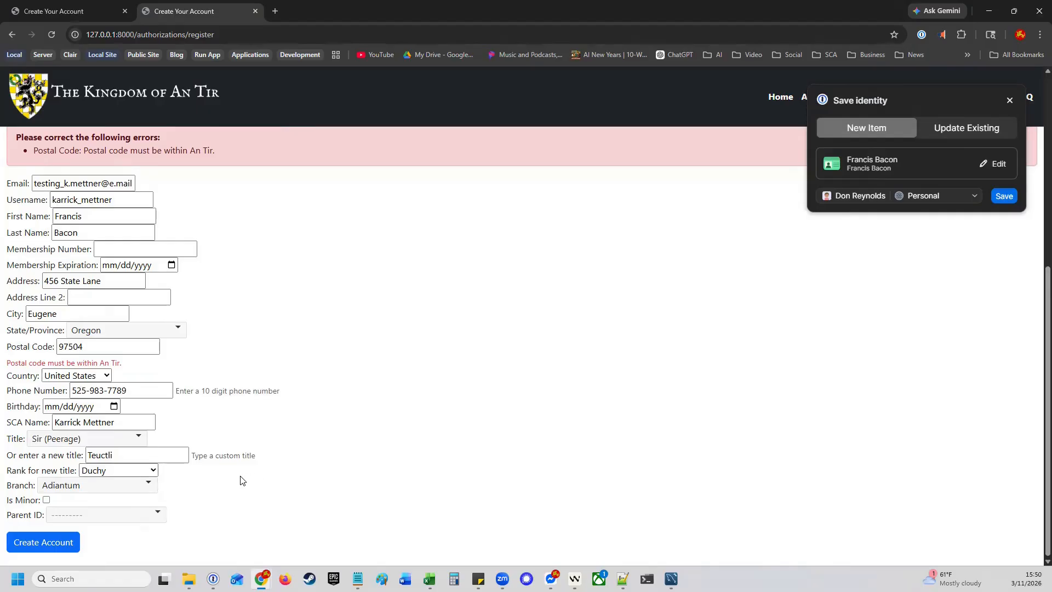
left_click(54, 544)
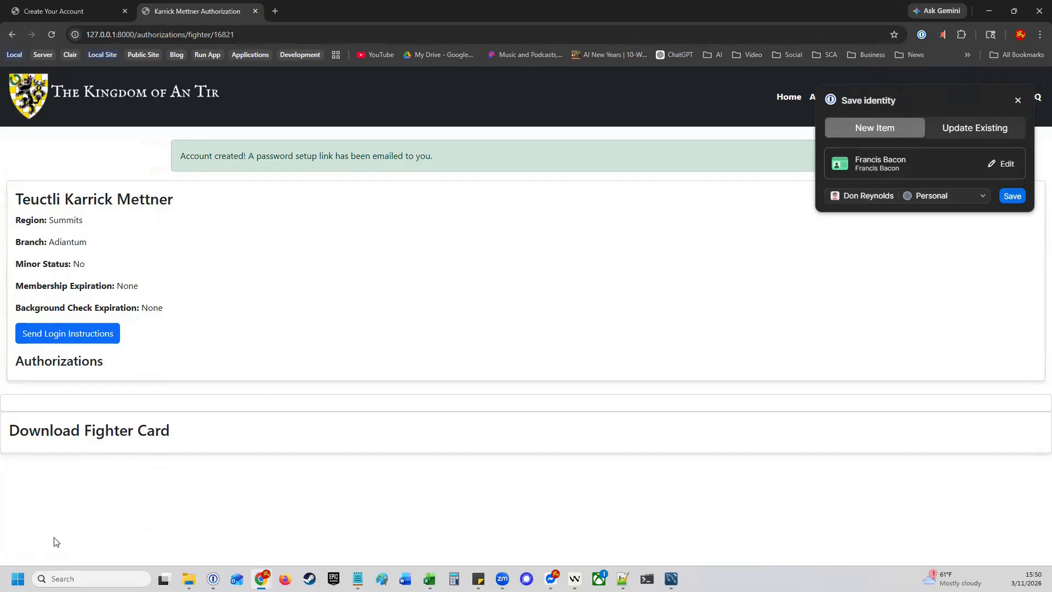
Dismiss the 1Password save-identity popup over the new fighter page
left_click(1018, 100)
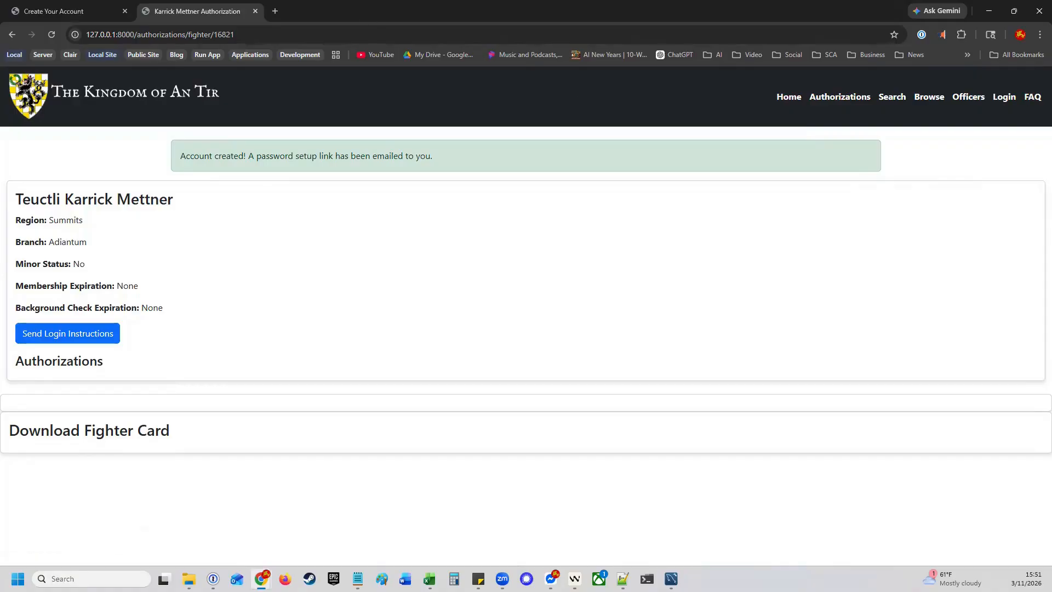
Take the password setup link from the saved email in Notepad and load it in Chrome
key("alt+Tab")
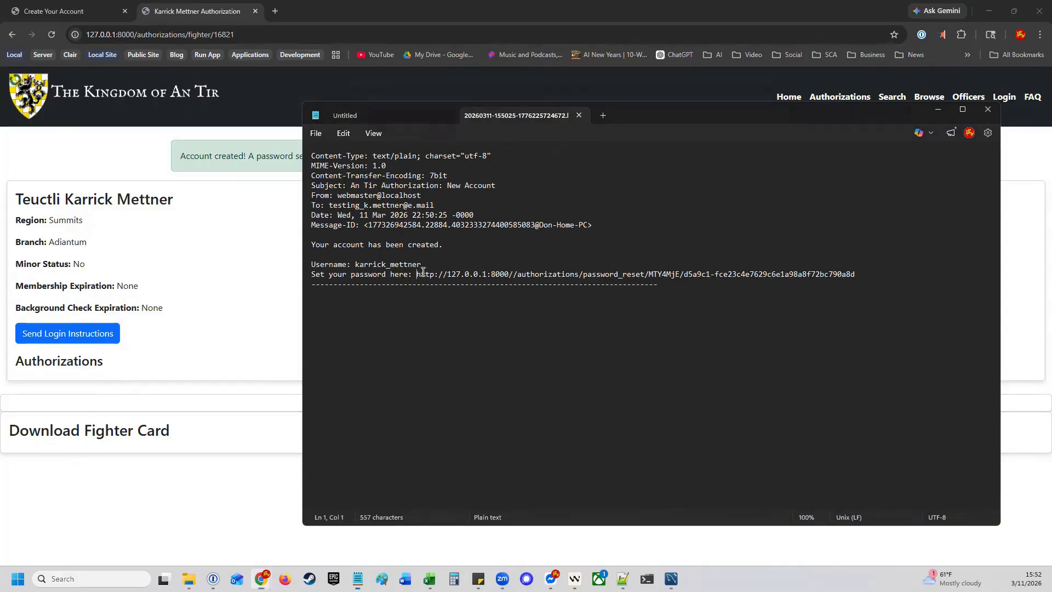
left_click_drag(418, 274, 854, 270)
key("ctrl+c")
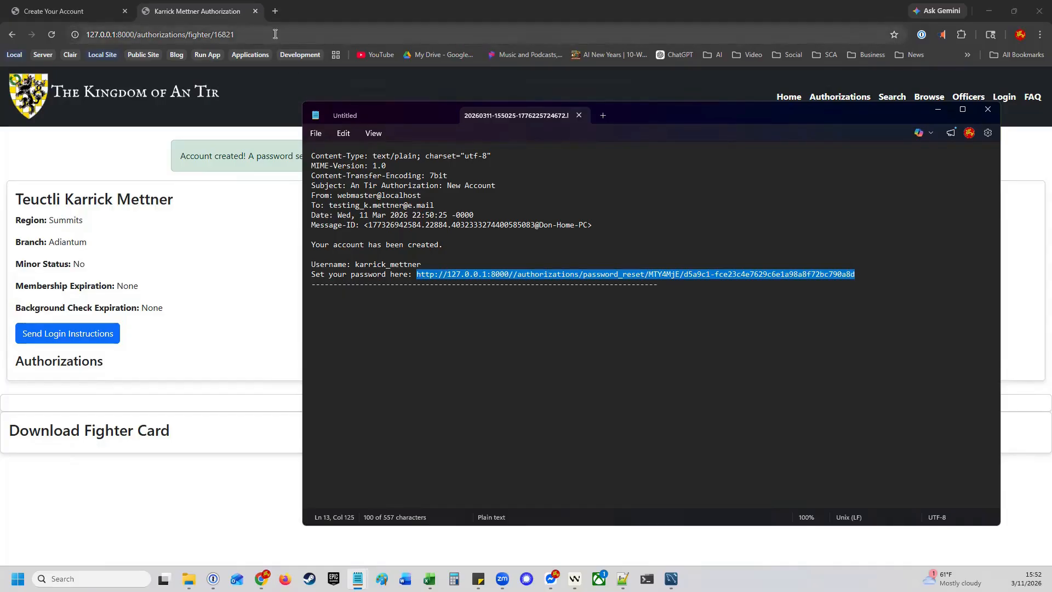
left_click(300, 34)
key("ctrl+v")
key("Return")
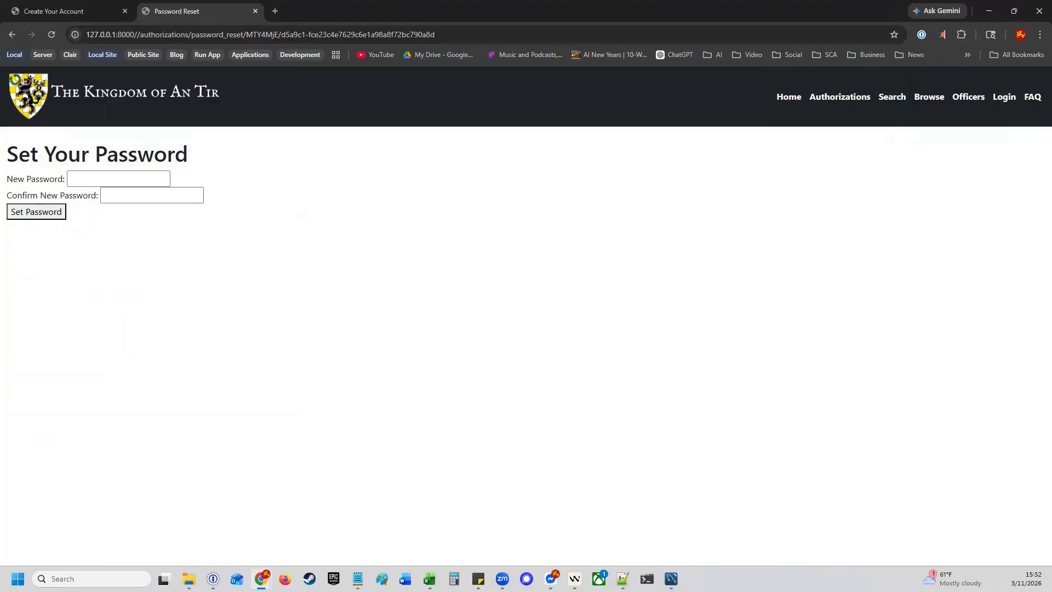
Save the new account password, then fill the login page's username and password fields
left_click(36, 212)
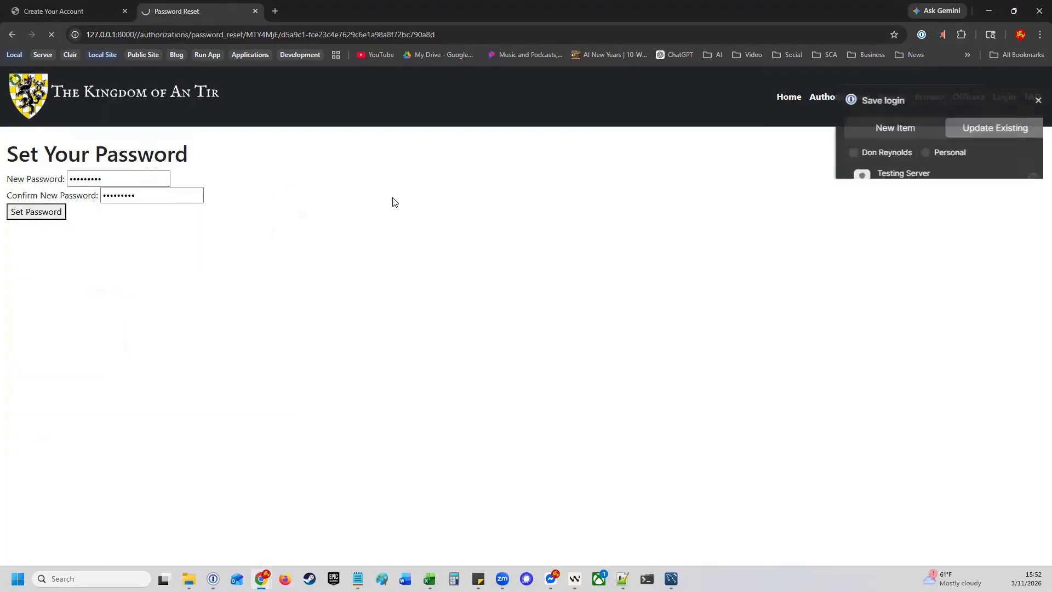
left_click(1017, 103)
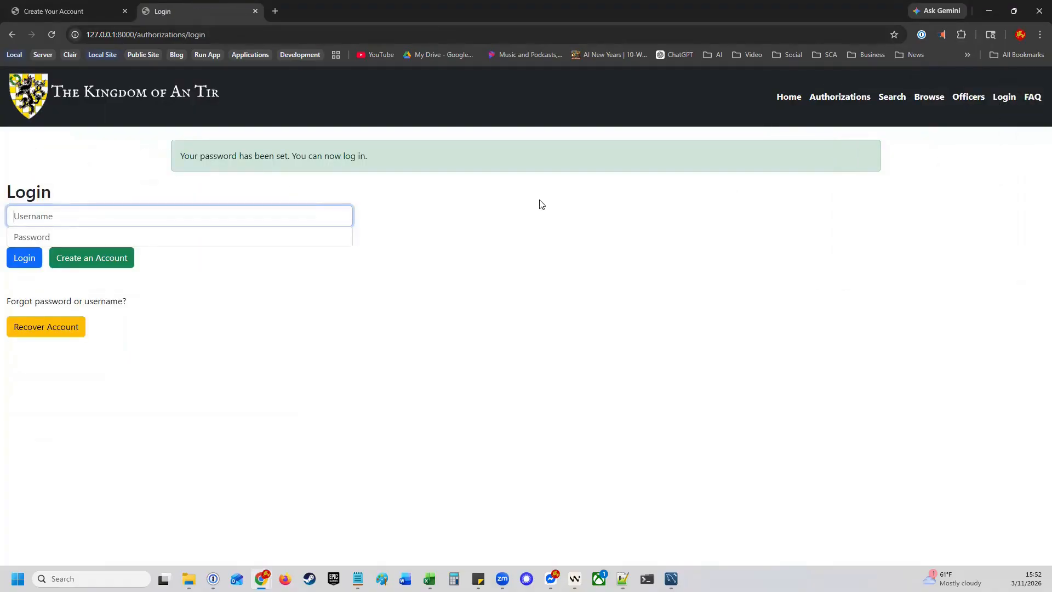
left_click(259, 239)
key("ctrl+v")
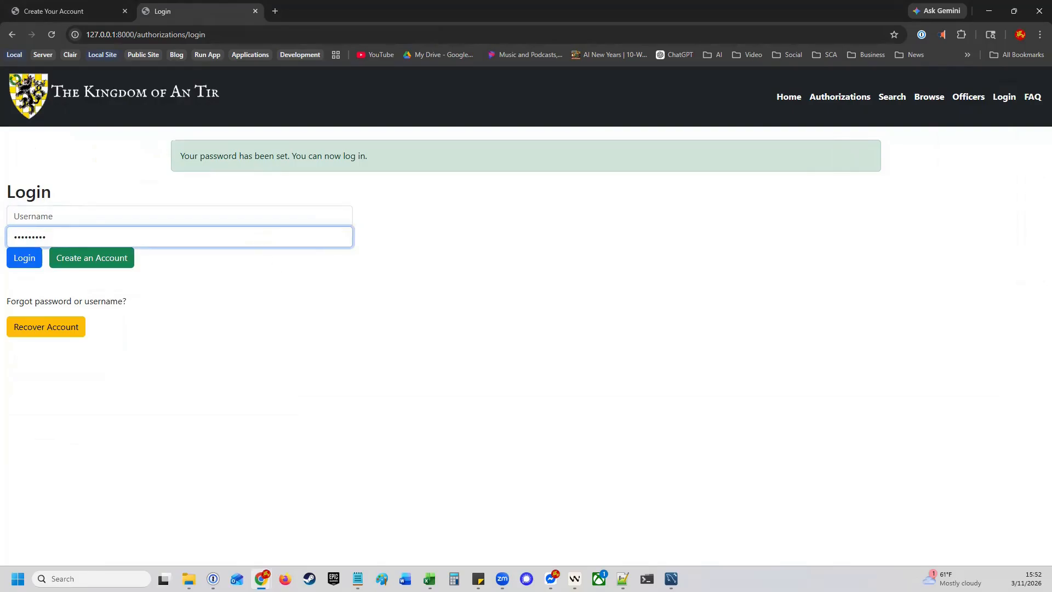
left_click(117, 214)
Log in, decline Chrome's save-login offer, and open the My Account page
left_click(28, 259)
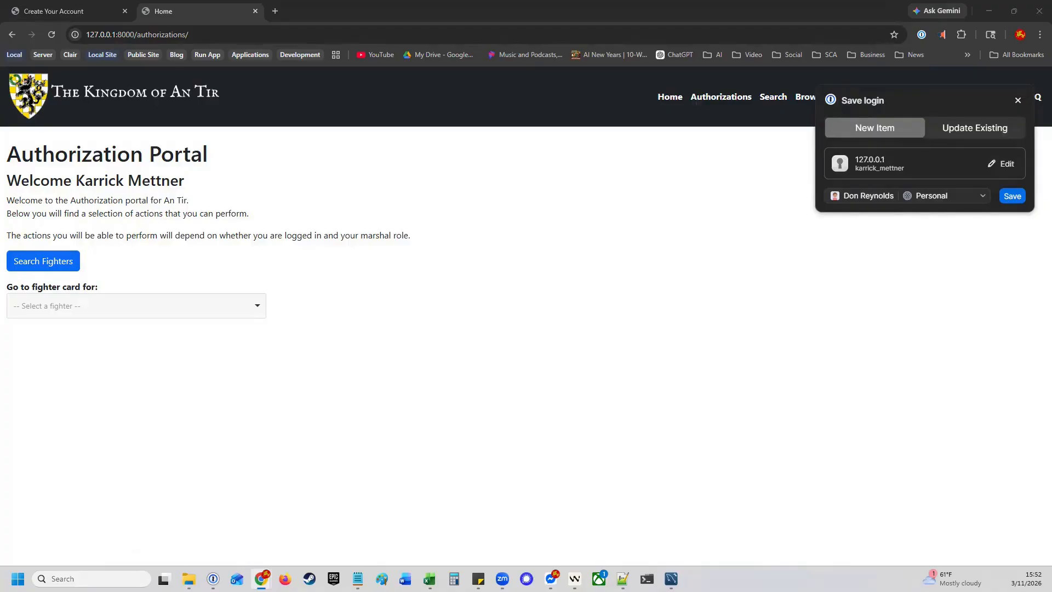
left_click(1018, 101)
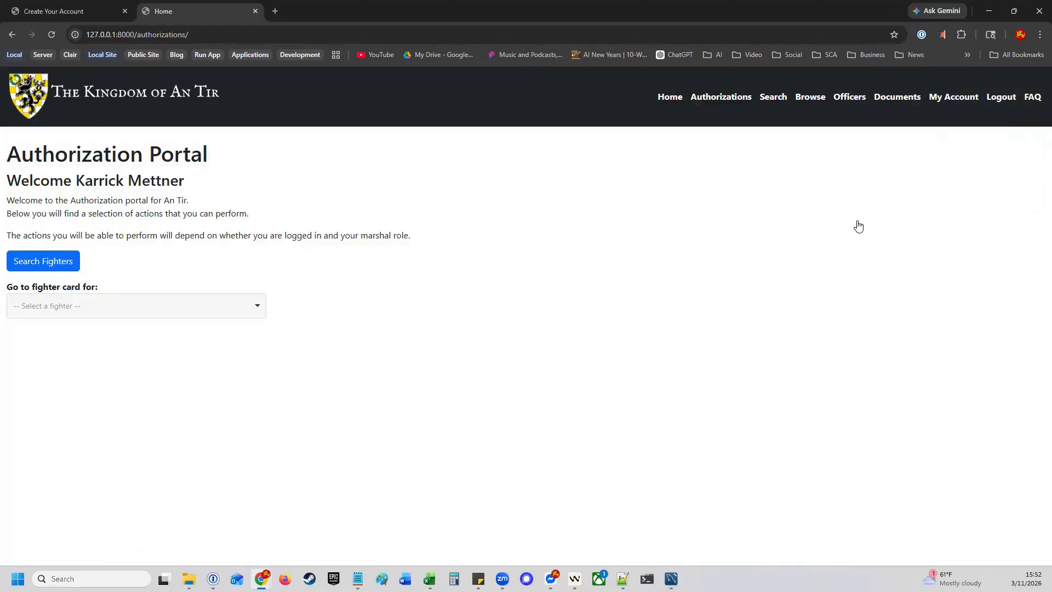
left_click(960, 97)
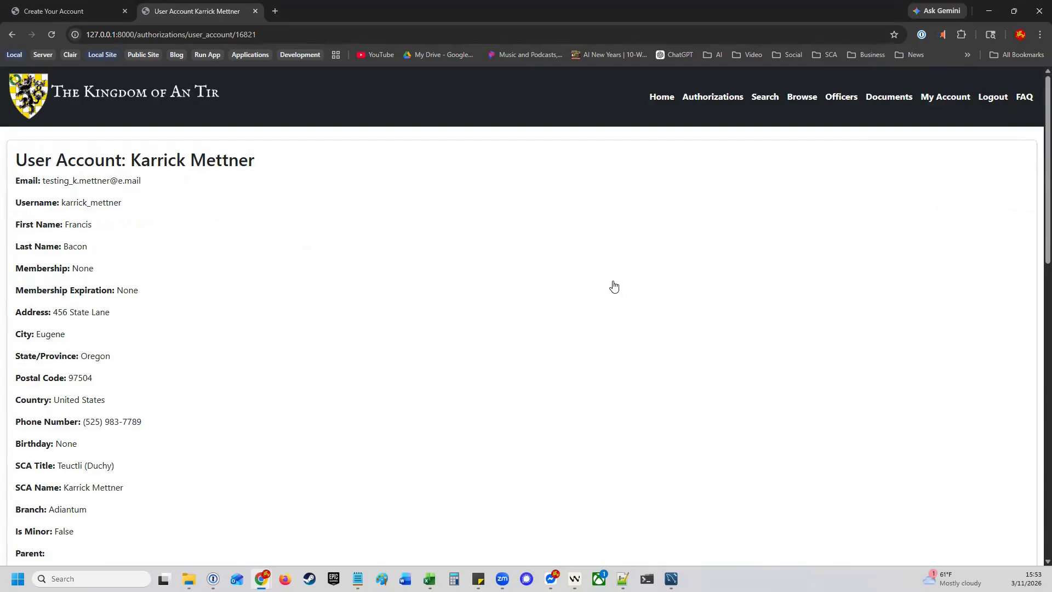
Sign the liability waiver with I Agree, then scroll down to the Edit Your Information form
scroll(614, 291, "down", 7)
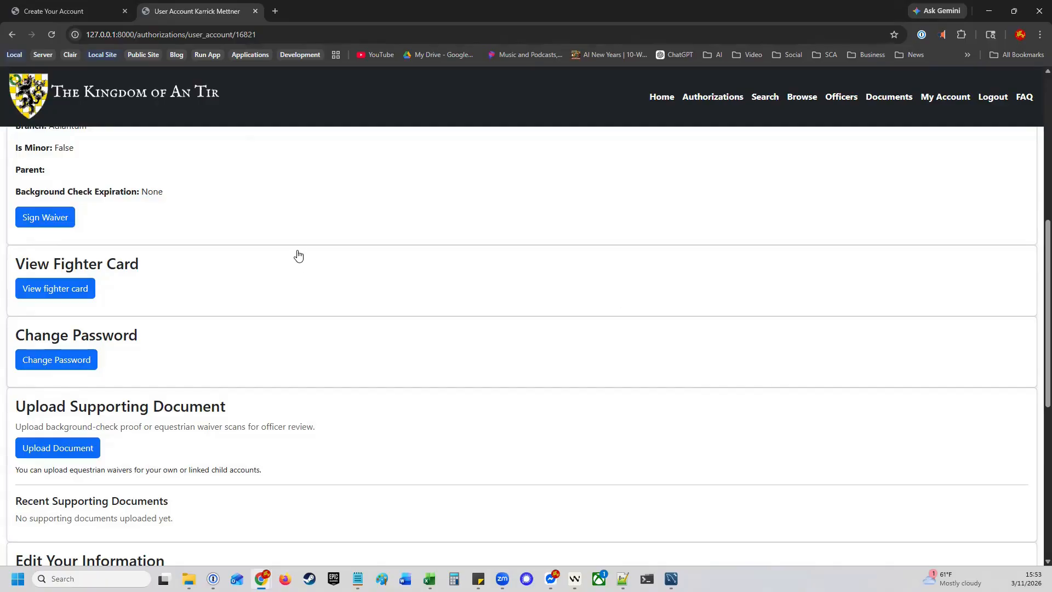
left_click(51, 221)
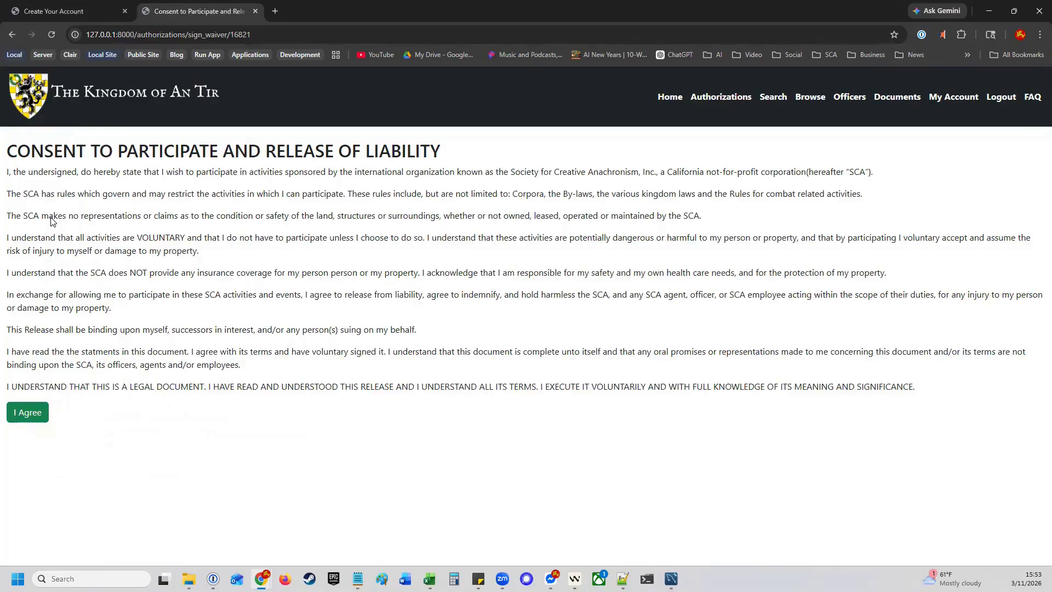
left_click(36, 415)
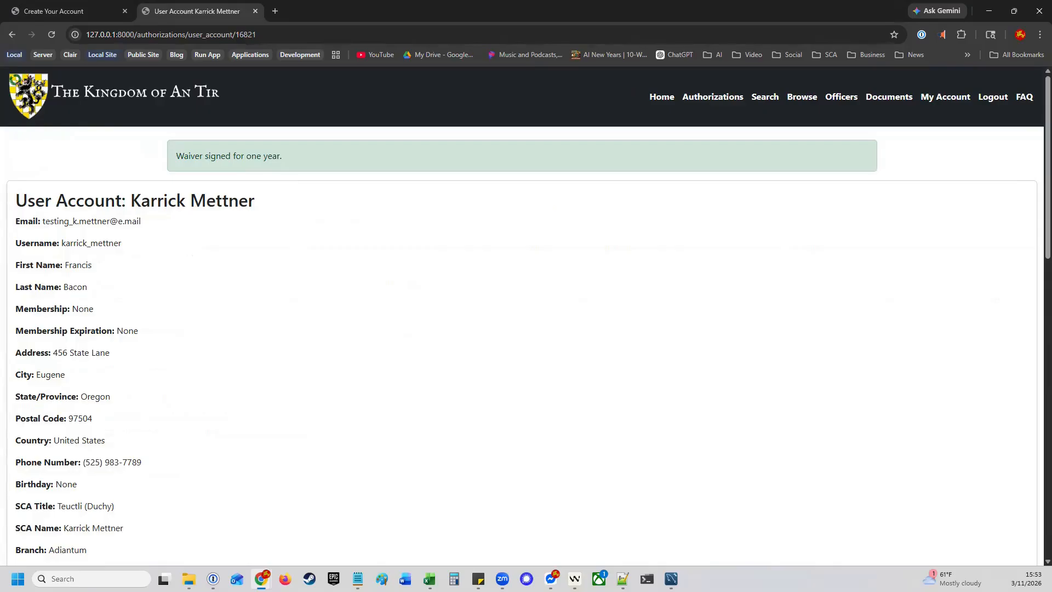
scroll(260, 428, "down", 6)
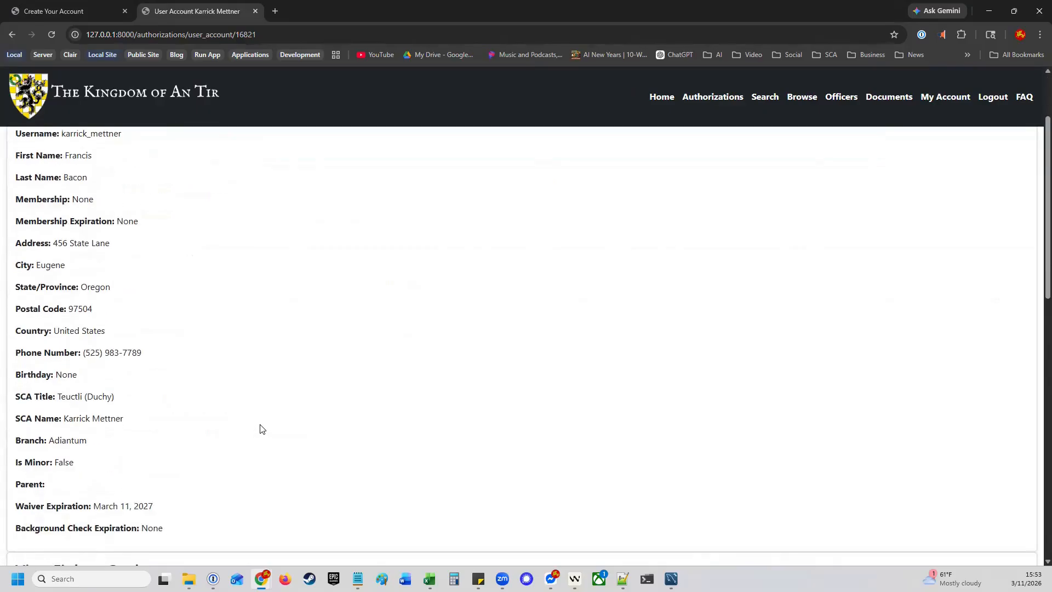
scroll(260, 428, "down", 8)
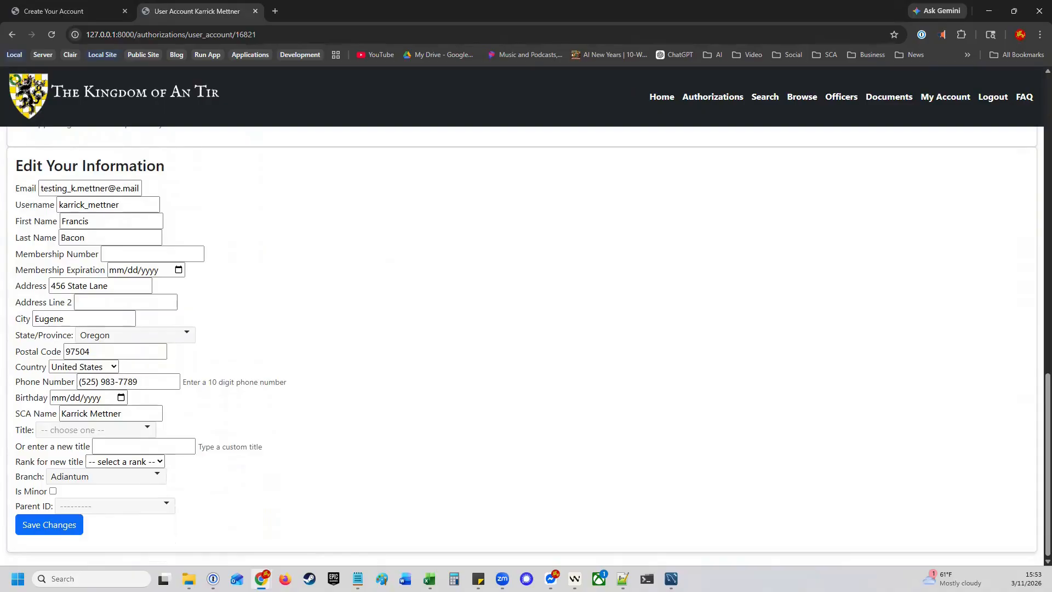
Log out and go from the login page to Recover Account
left_click(995, 99)
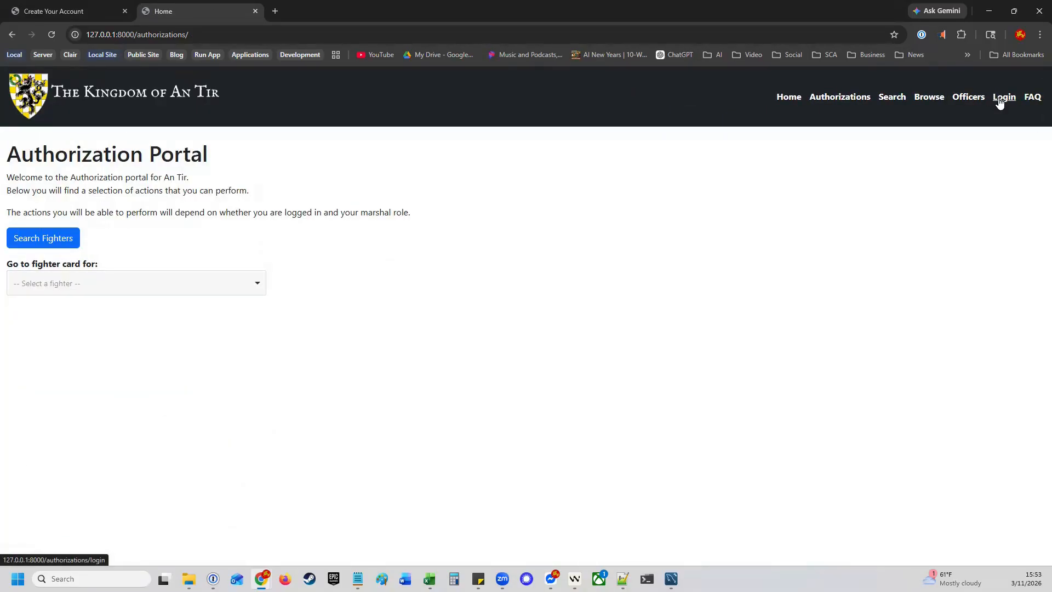
left_click(1005, 103)
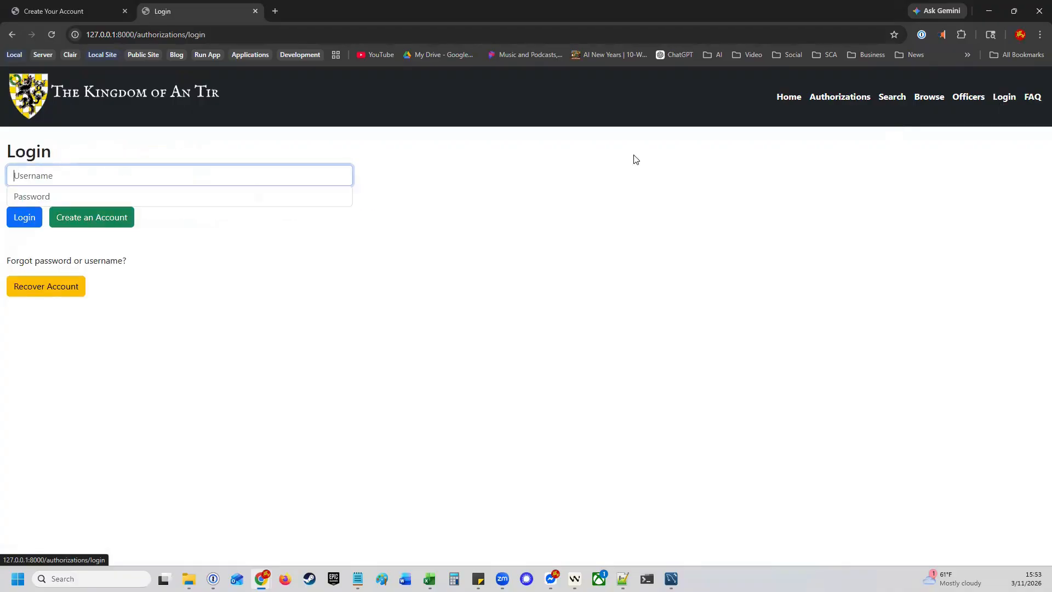
left_click(57, 290)
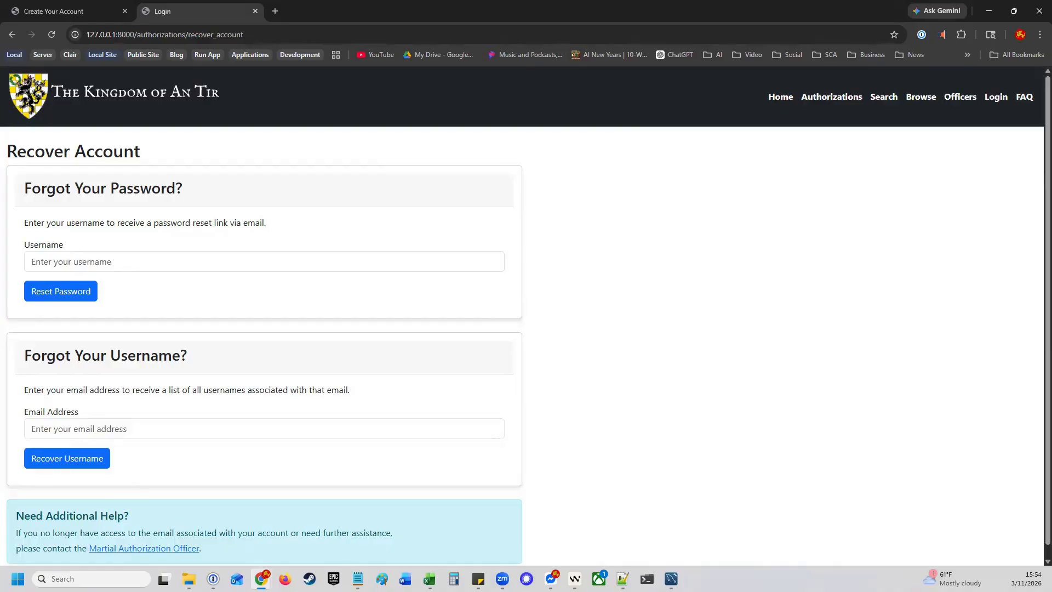
Paste the account's e-mail address into Forgot Your Username and request username recovery
key("alt+Tab")
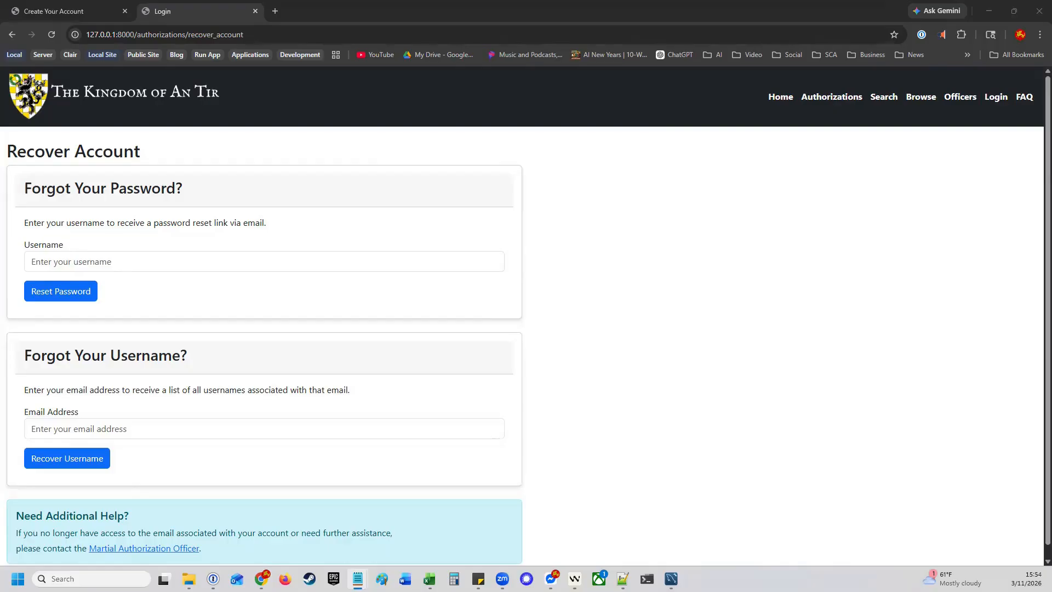
left_click(181, 430)
key("ctrl+v")
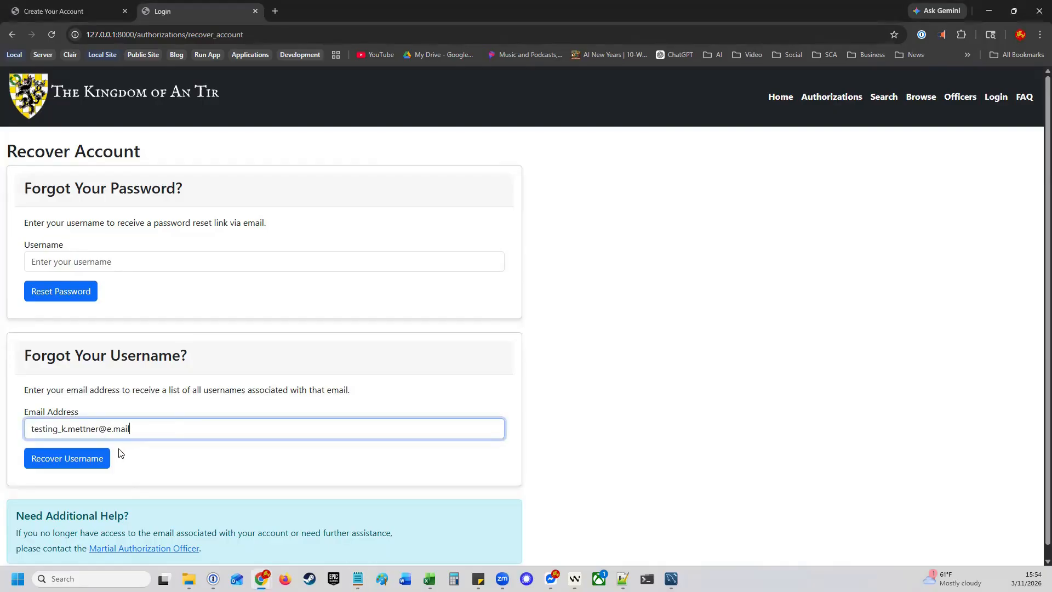
left_click(90, 463)
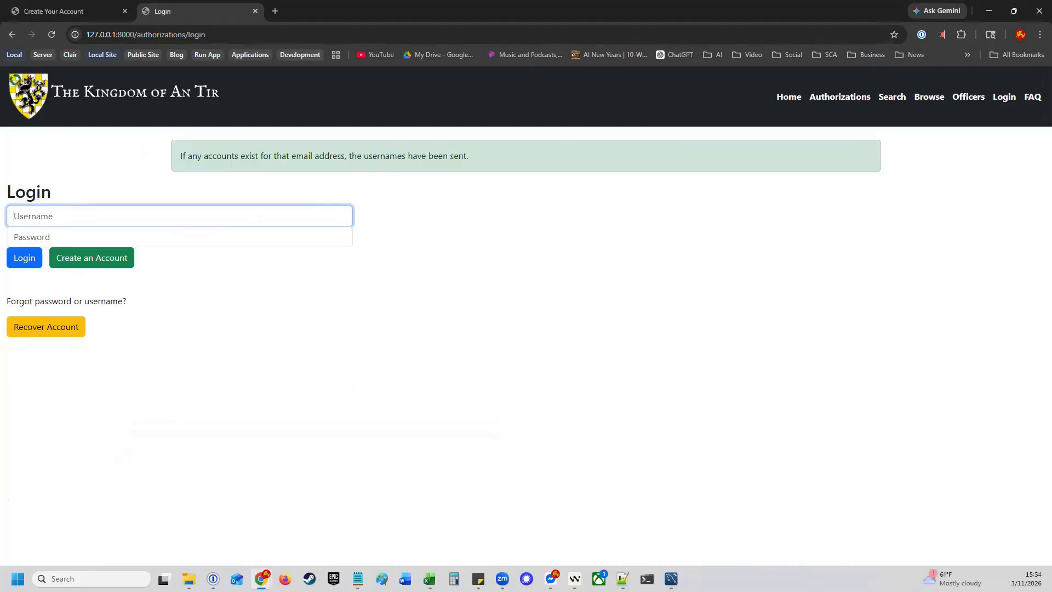
key("alt+Tab")
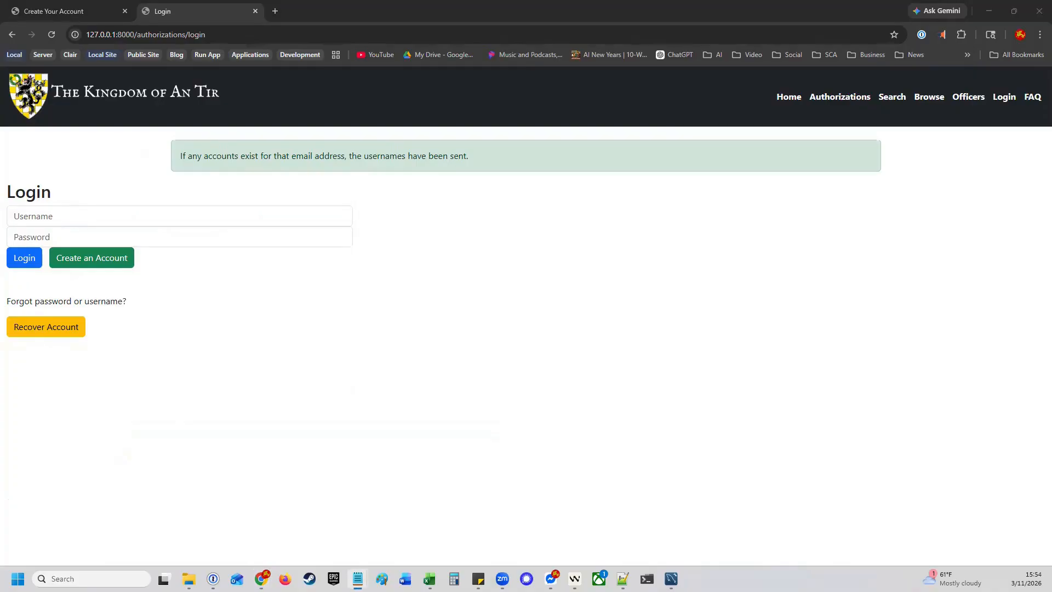
key("alt+Tab")
key("alt+Tab")
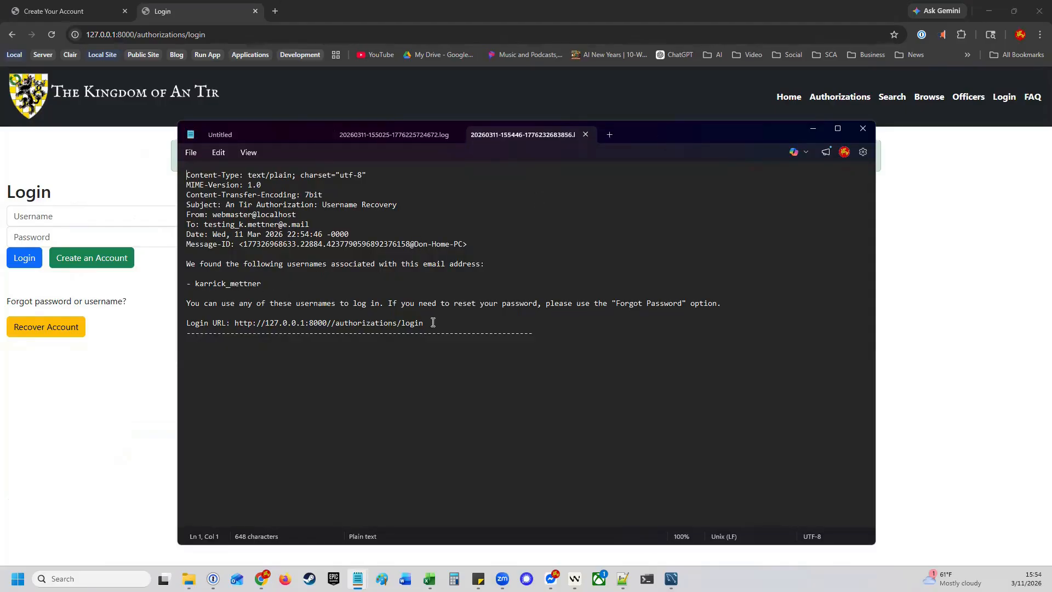
Return to the portal in Chrome after reading the Username Recovery email
key("alt+Tab")
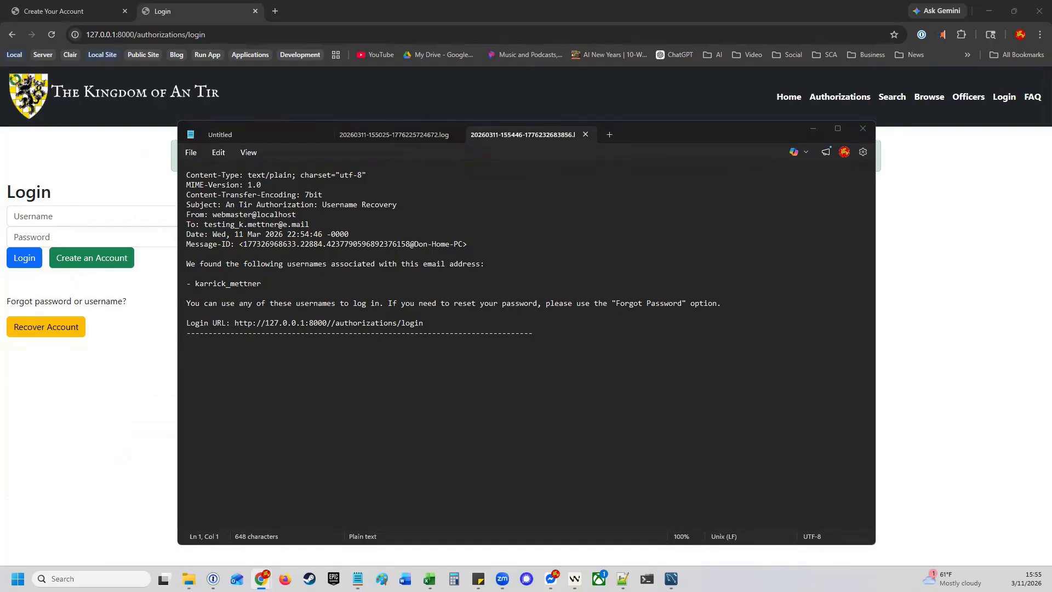